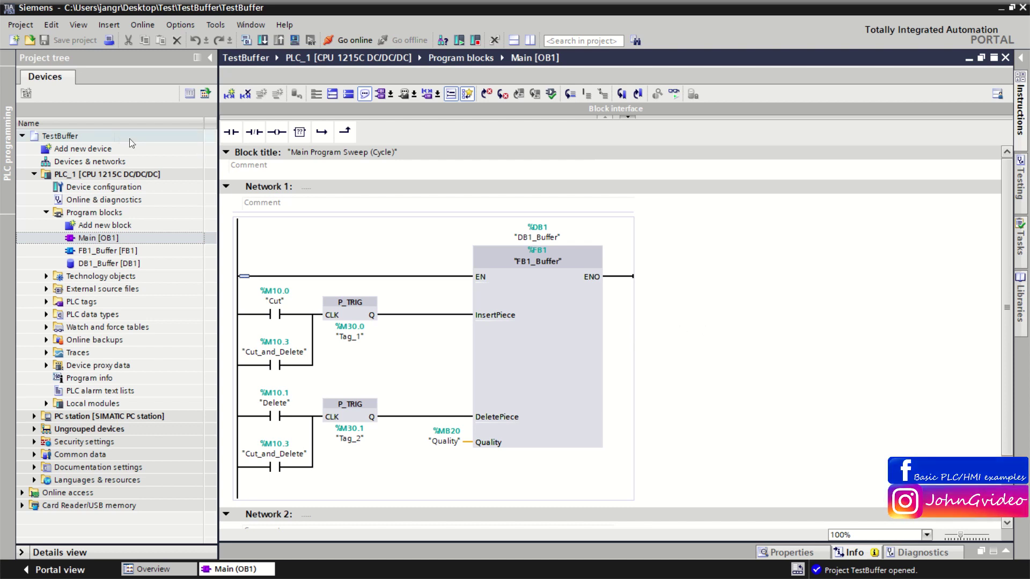
Step: Archive the TestBuffer project as a compressed file with date and time added to the target name, and check the file in the Archive folder
{"action": "left_click", "coordinate": [85, 174]}
{"action": "left_click", "coordinate": [60, 137]}
{"action": "left_click", "coordinate": [59, 137]}
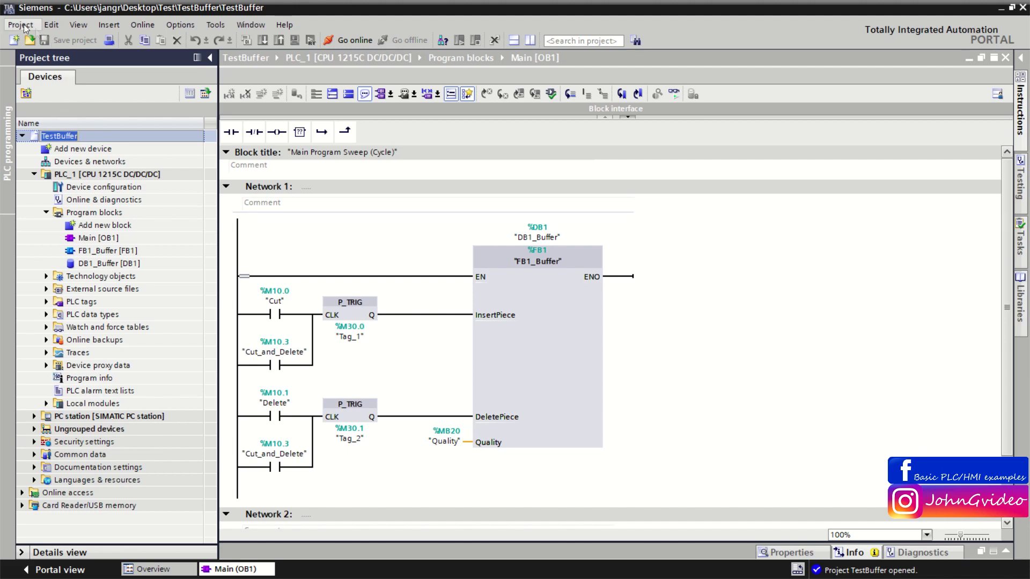
{"action": "left_click", "coordinate": [65, 137]}
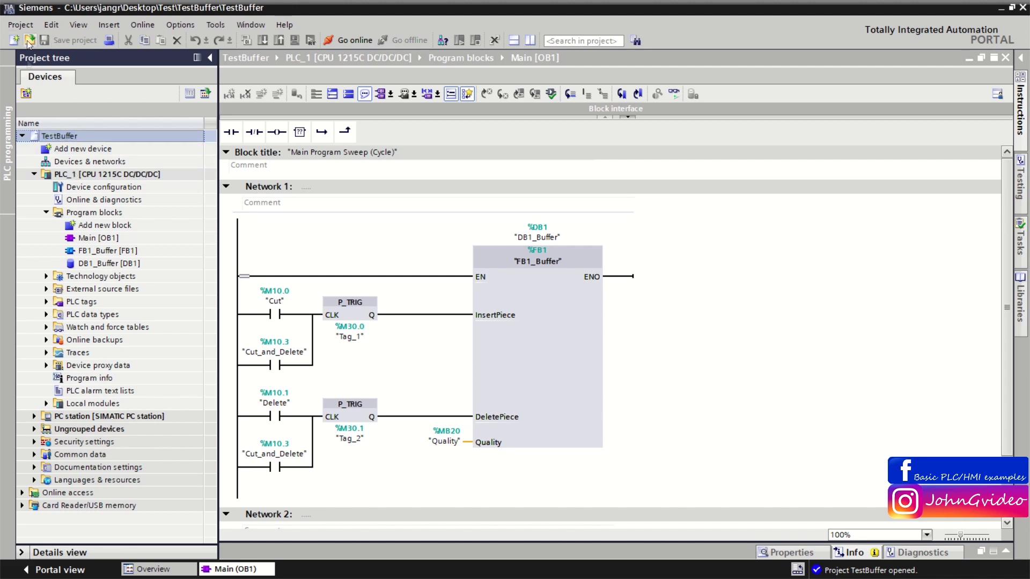
{"action": "left_click", "coordinate": [20, 25]}
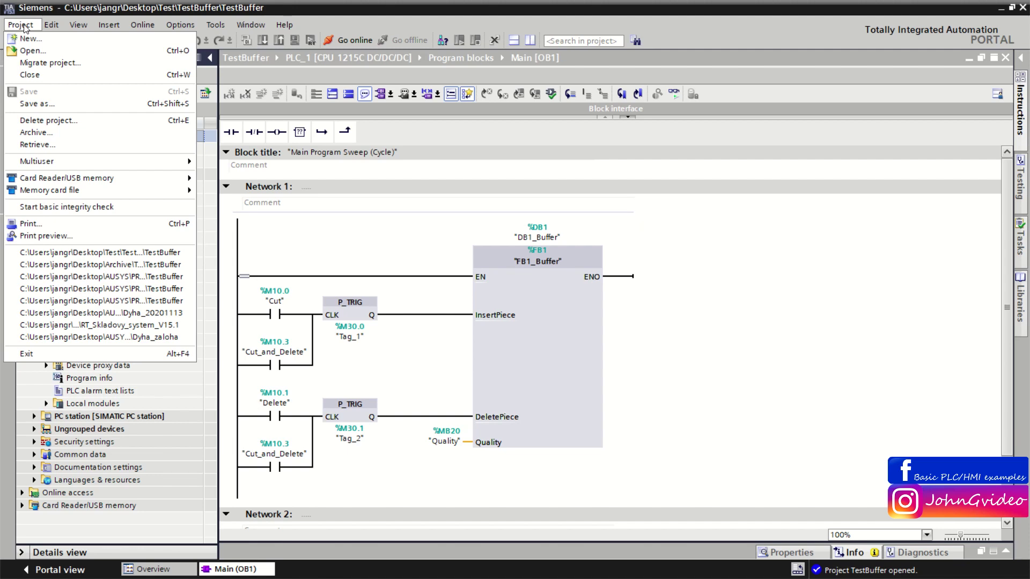
{"action": "left_click", "coordinate": [65, 135]}
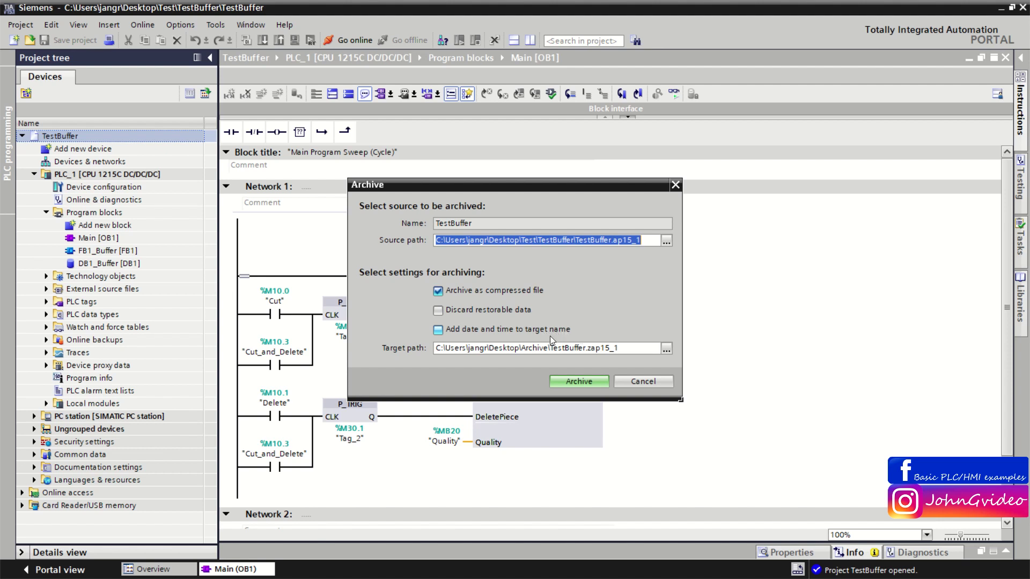
{"action": "left_click", "coordinate": [439, 330]}
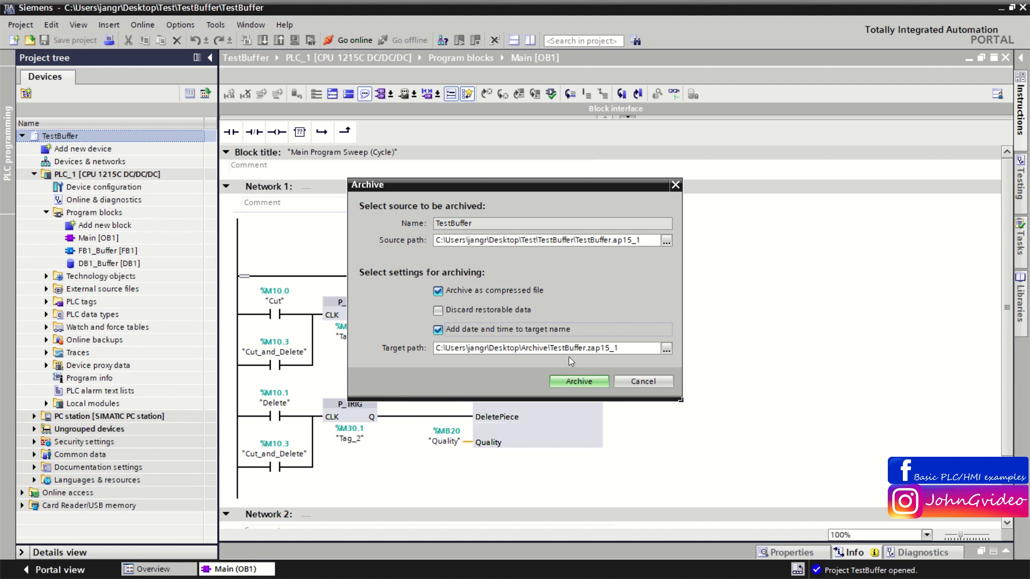
{"action": "left_click", "coordinate": [585, 381]}
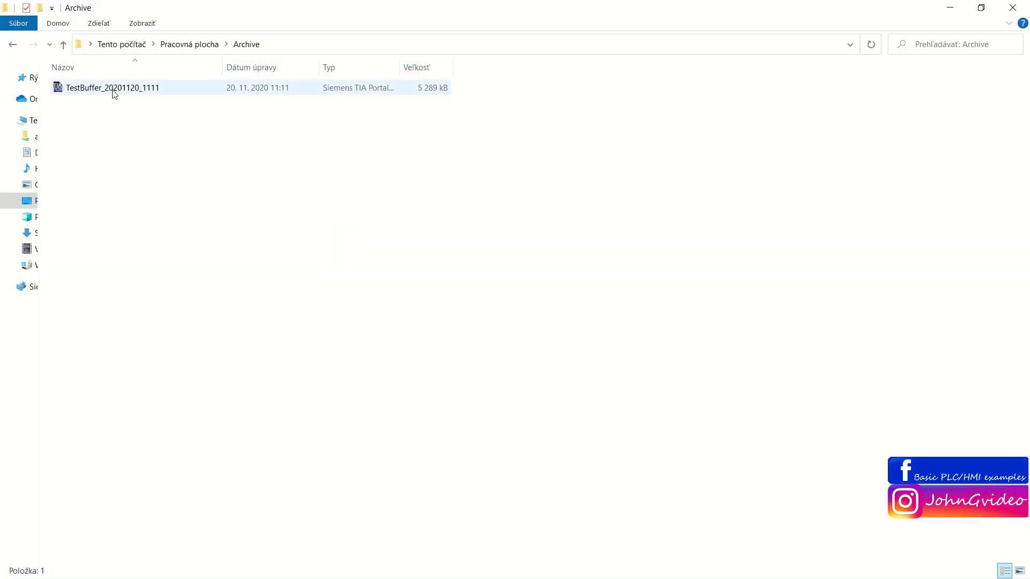
{"action": "left_click", "coordinate": [114, 92]}
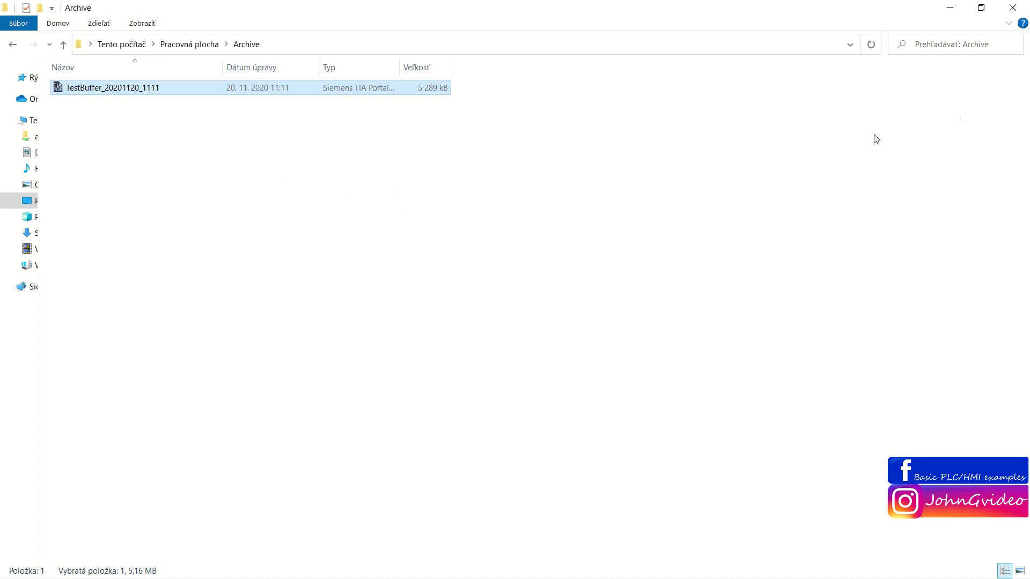
{"action": "left_click", "coordinate": [950, 8]}
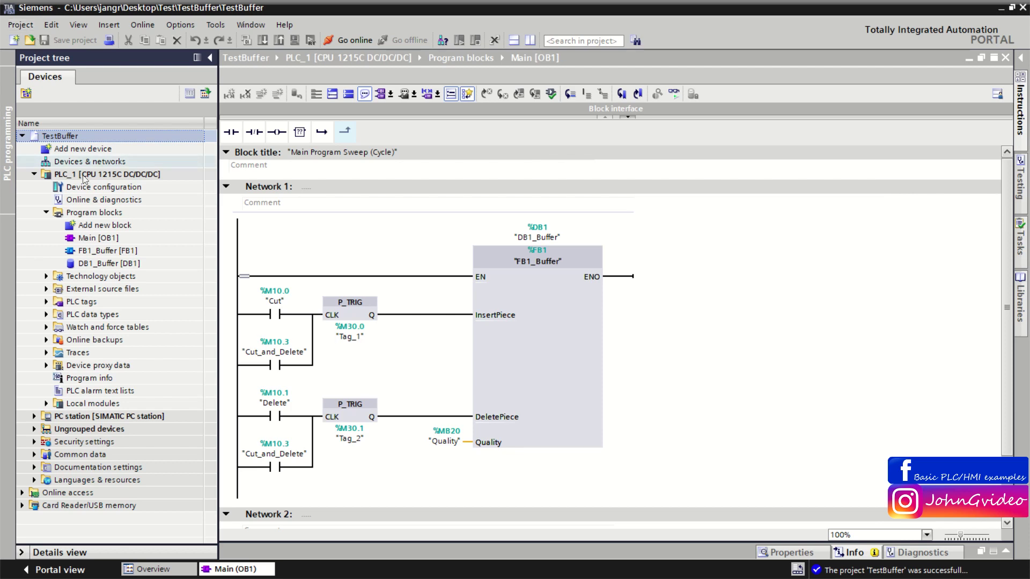
Step: Archive TestBuffer again as a compressed file with the option to add date and time to the target name turned off
{"action": "left_click", "coordinate": [20, 25]}
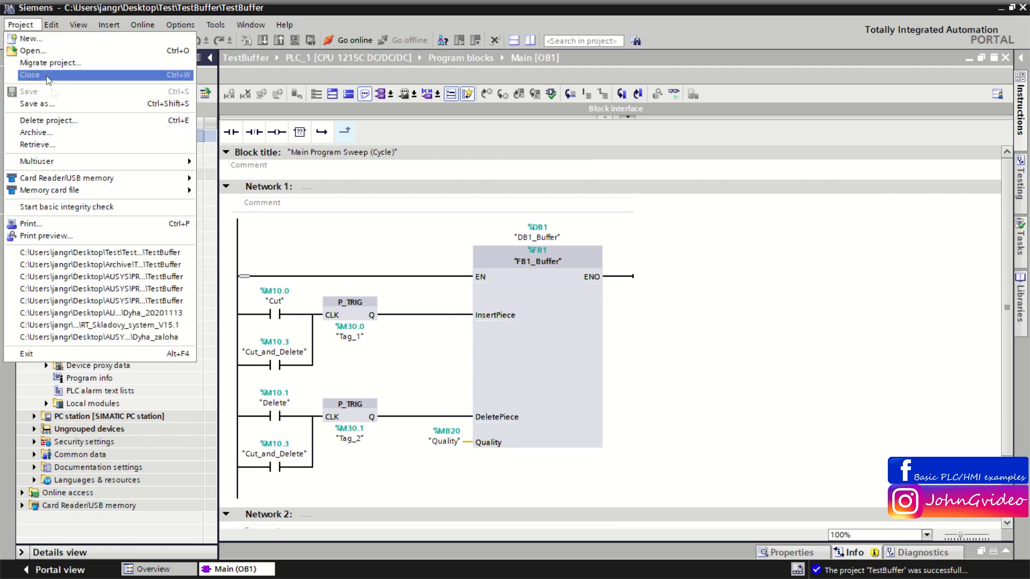
{"action": "left_click", "coordinate": [66, 134]}
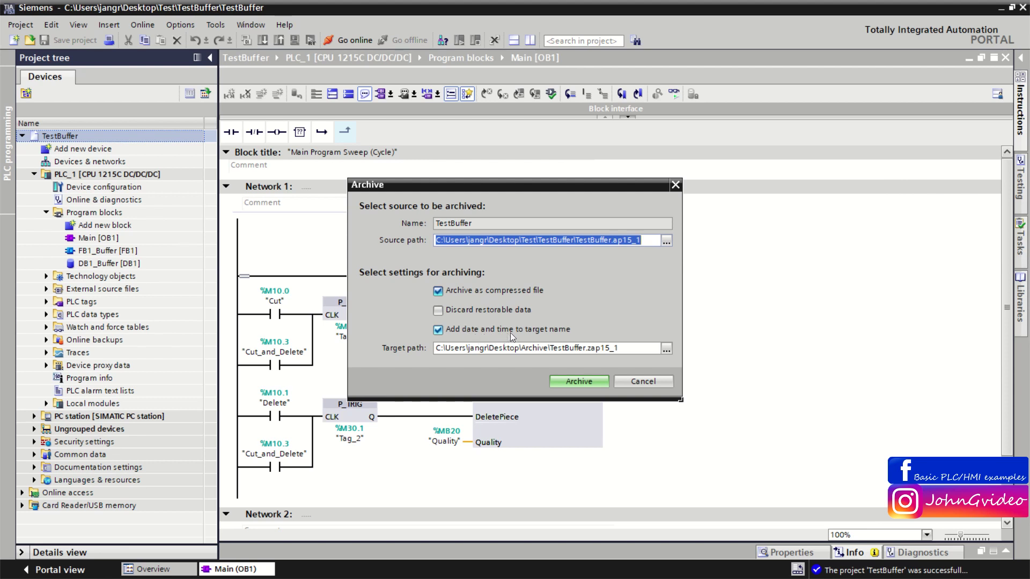
{"action": "left_click", "coordinate": [438, 330]}
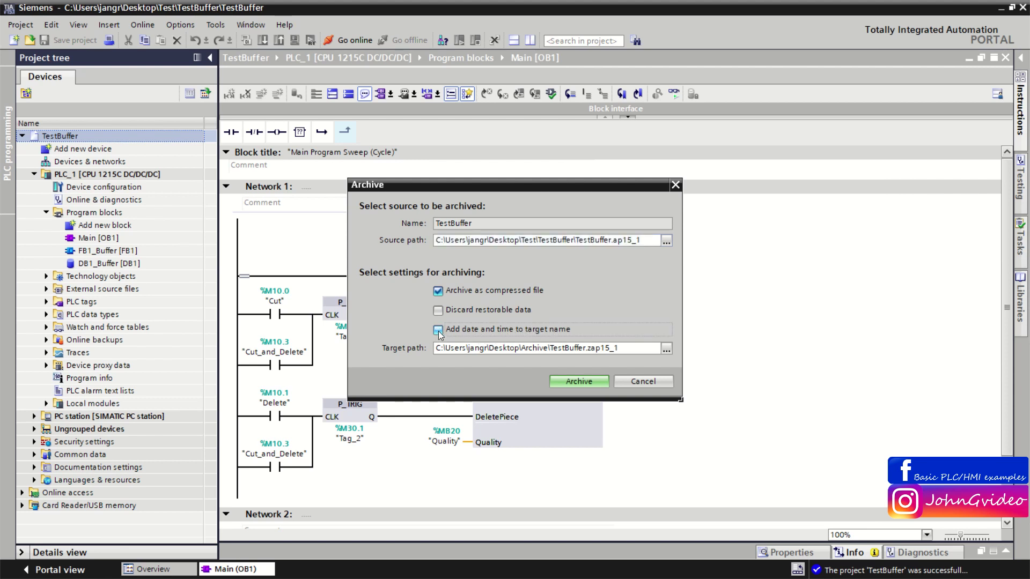
{"action": "left_click", "coordinate": [589, 382]}
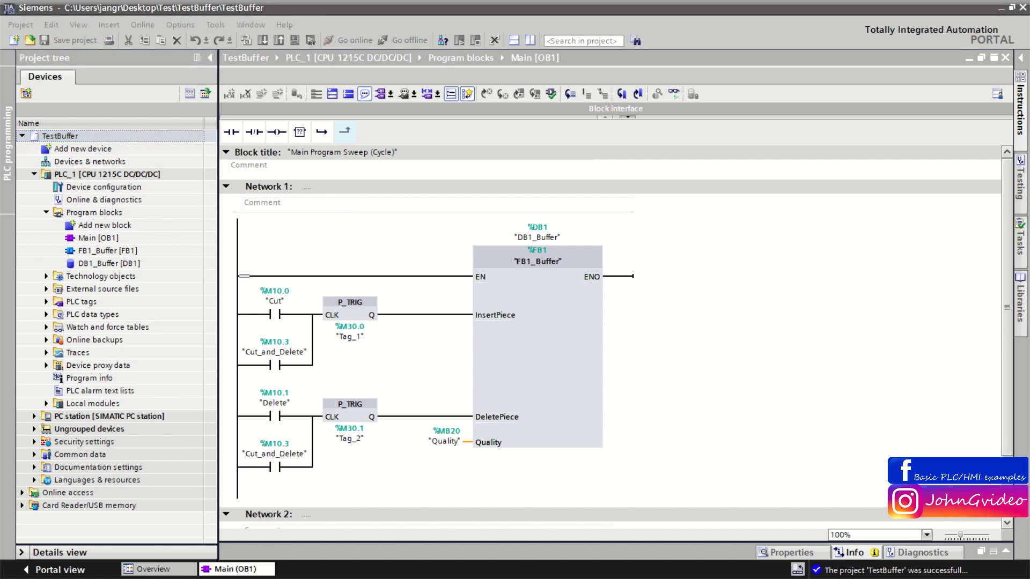
Step: Switch to File Explorer, examine the undated TestBuffer archive in the Archive folder, and return to TIA Portal
{"action": "key", "text": "alt+Tab"}
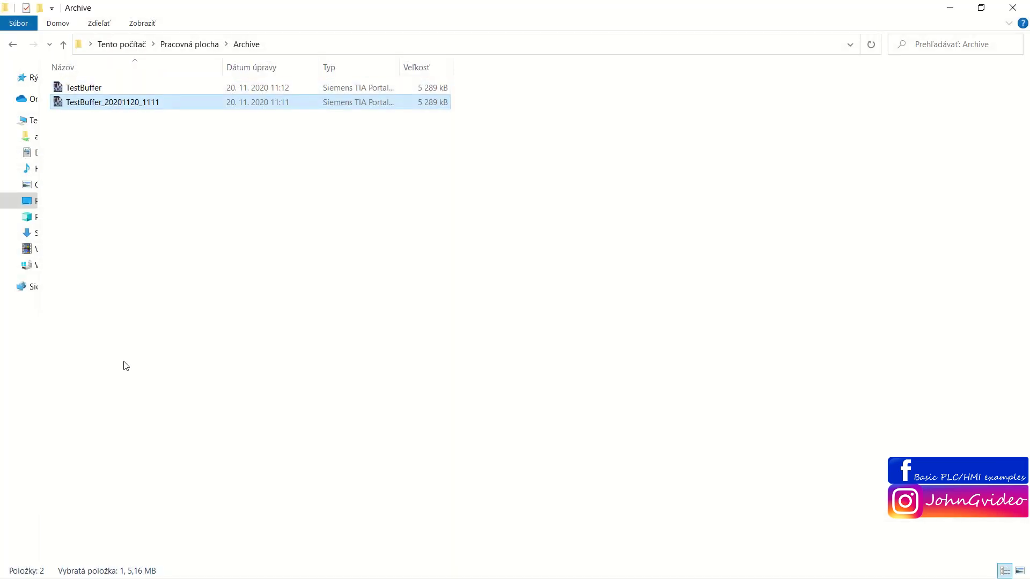
{"action": "left_click", "coordinate": [95, 88]}
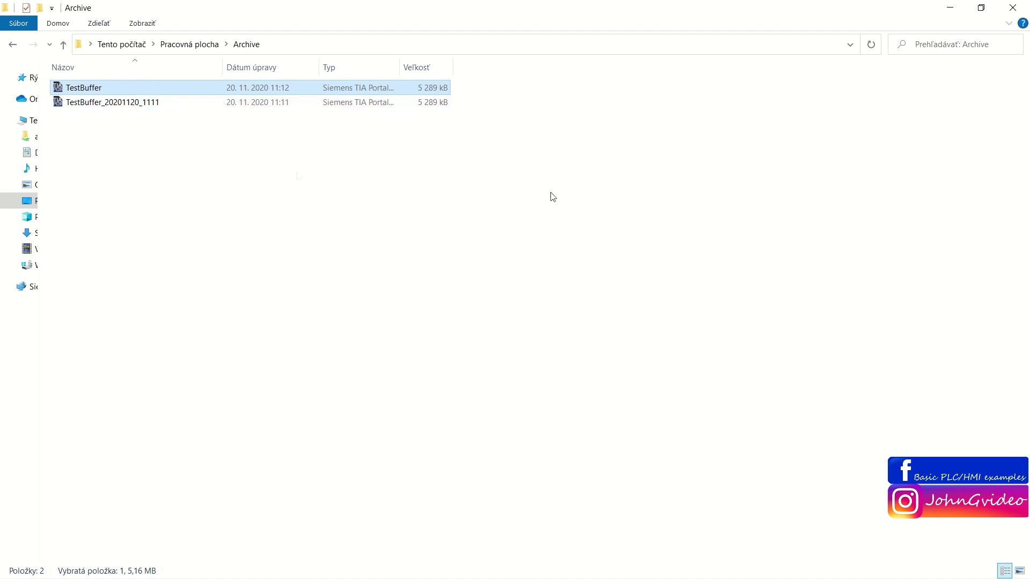
{"action": "left_click", "coordinate": [238, 162]}
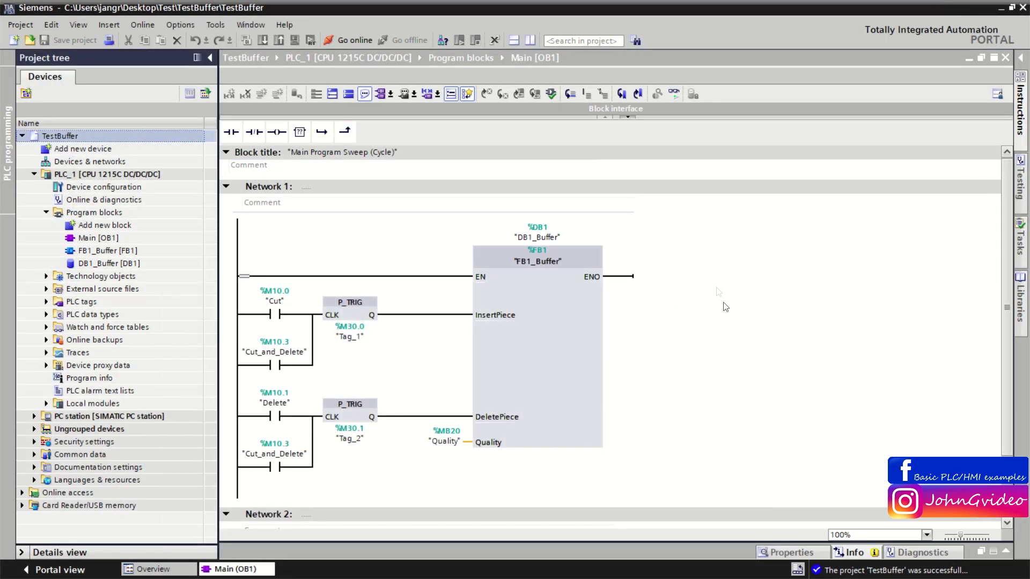
Step: Close the open TestBuffer project
{"action": "left_click", "coordinate": [725, 307]}
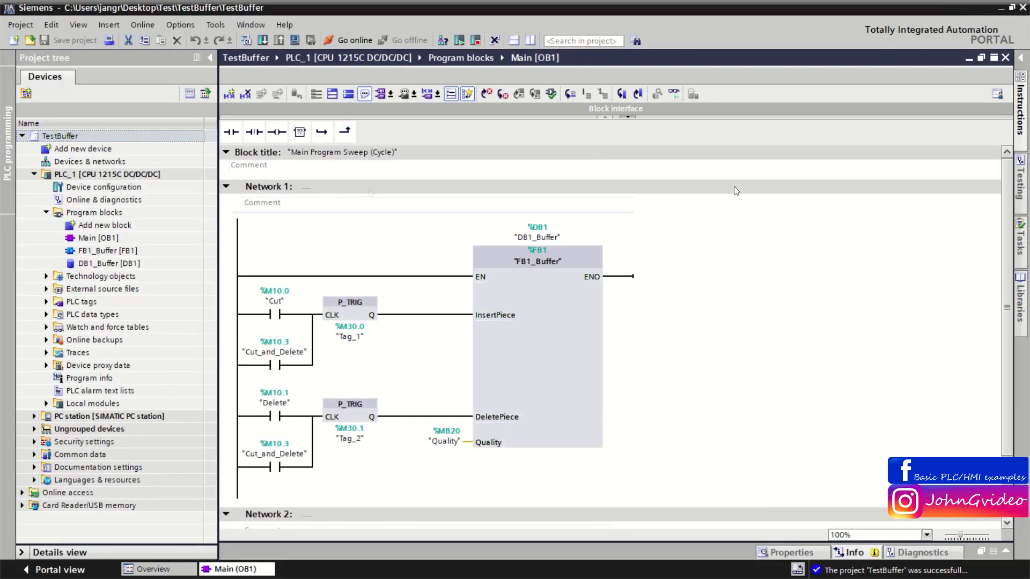
{"action": "right_click", "coordinate": [68, 137]}
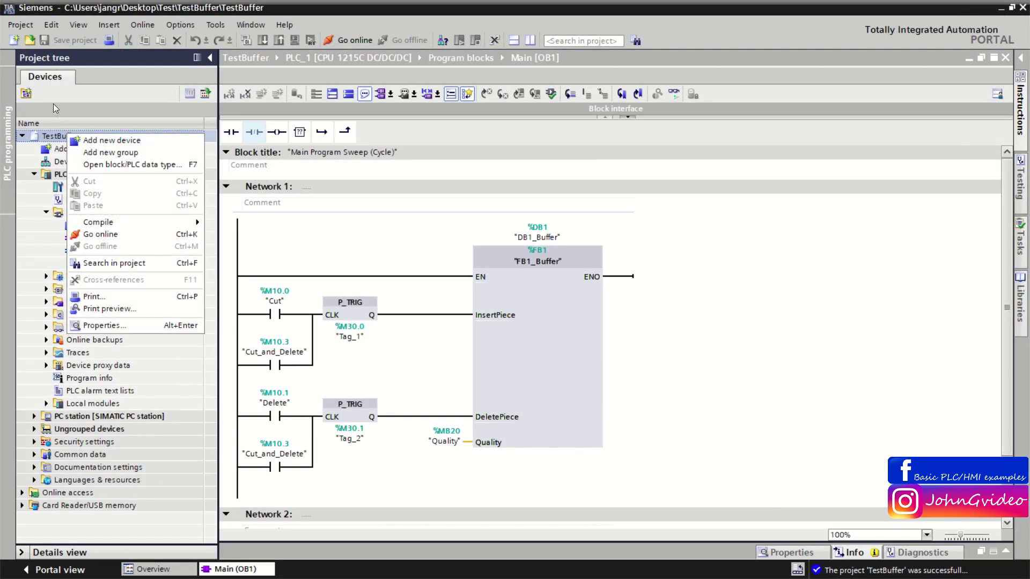
{"action": "left_click", "coordinate": [20, 25]}
{"action": "left_click", "coordinate": [20, 25]}
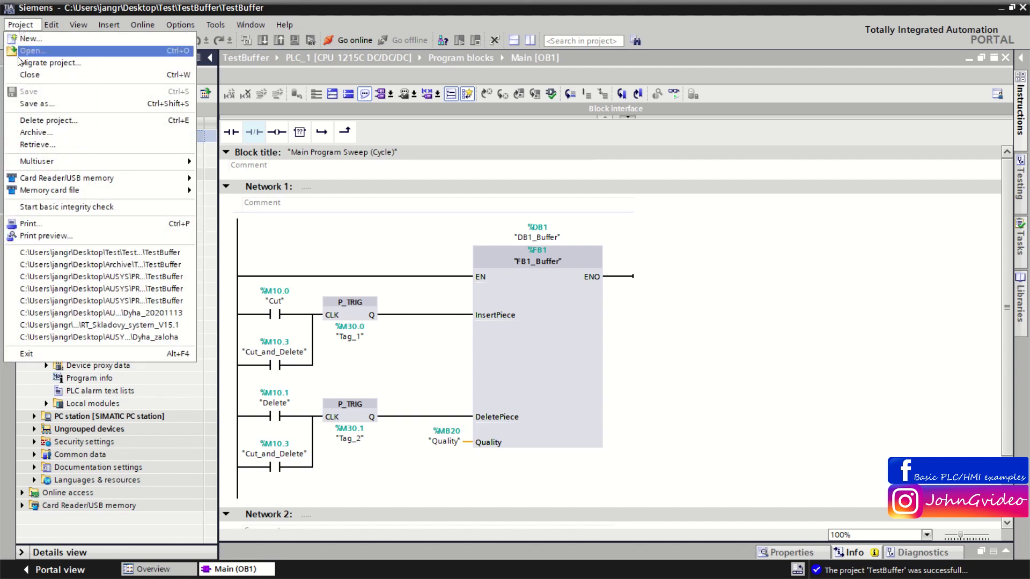
{"action": "left_click", "coordinate": [54, 80]}
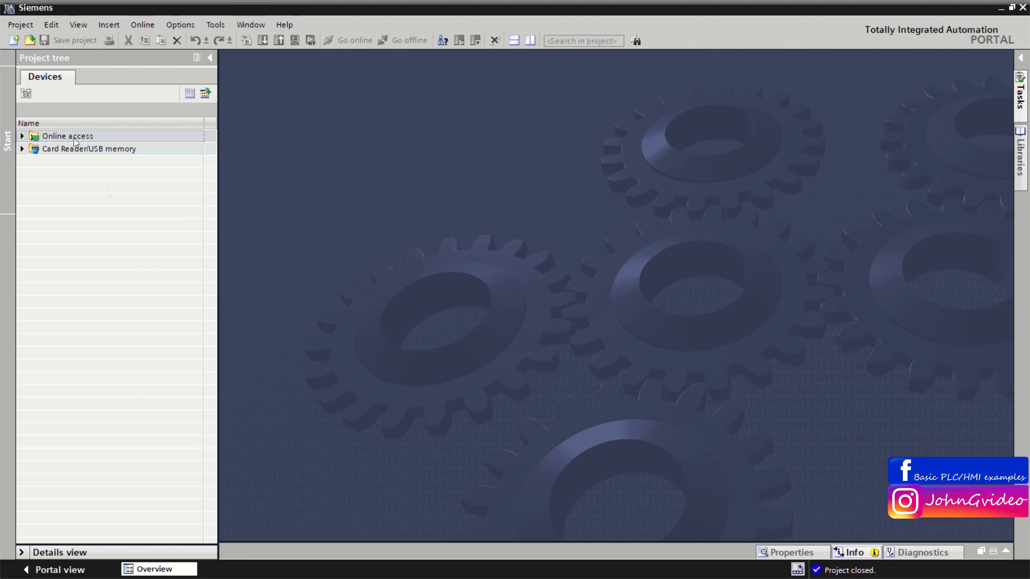
Step: Start retrieving an archived project and choose the TestBuffer_20201120_1111 archive from the Archive folder
{"action": "left_click", "coordinate": [17, 24]}
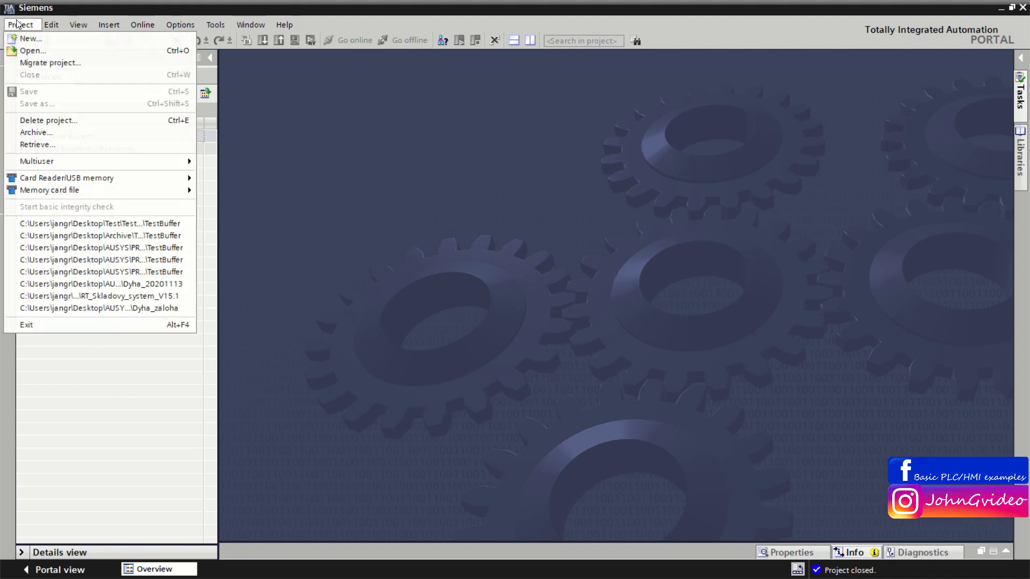
{"action": "left_click", "coordinate": [68, 146]}
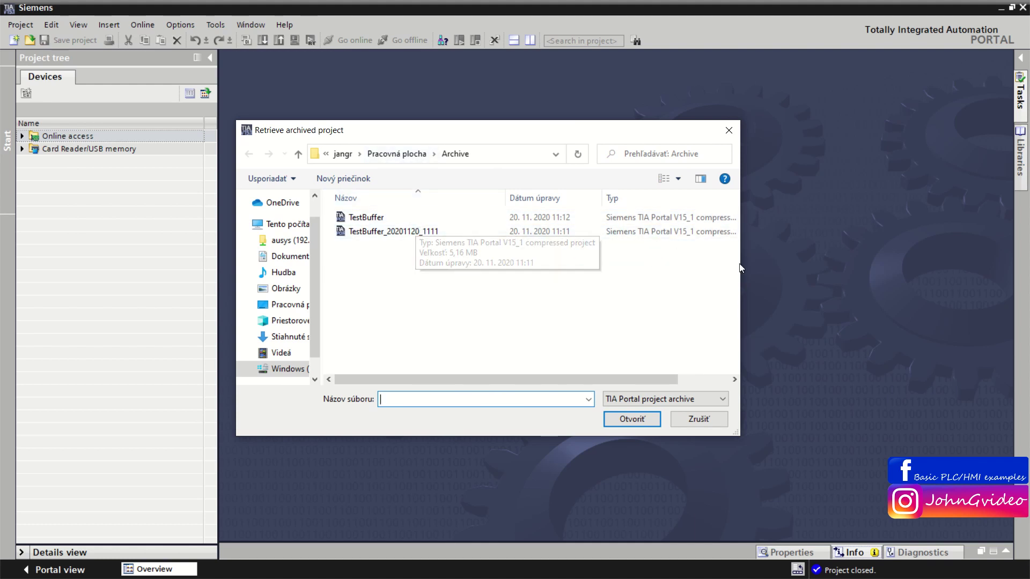
{"action": "left_click_drag", "start_coordinate": [739, 269], "coordinate": [908, 276]}
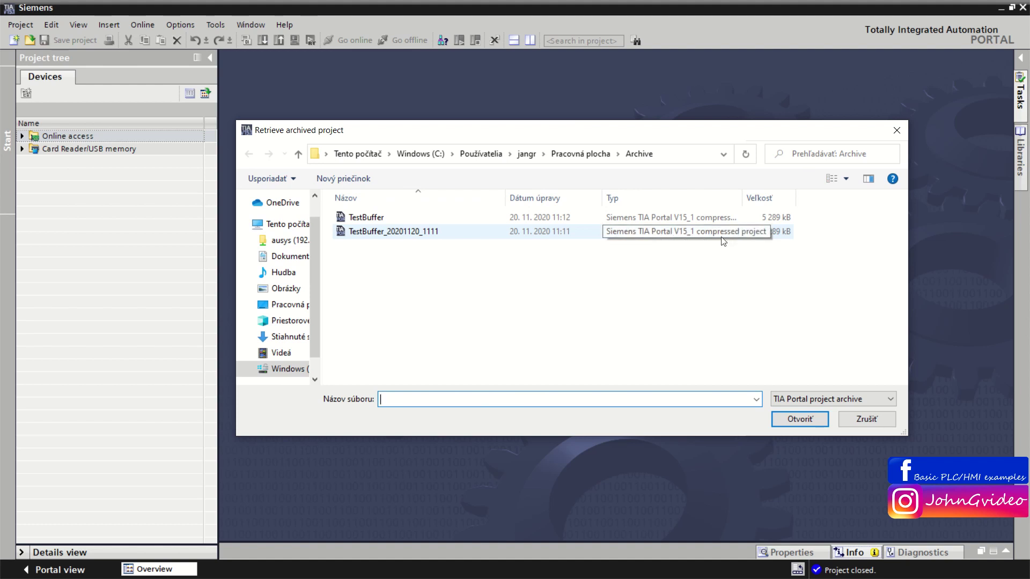
{"action": "left_click", "coordinate": [400, 232]}
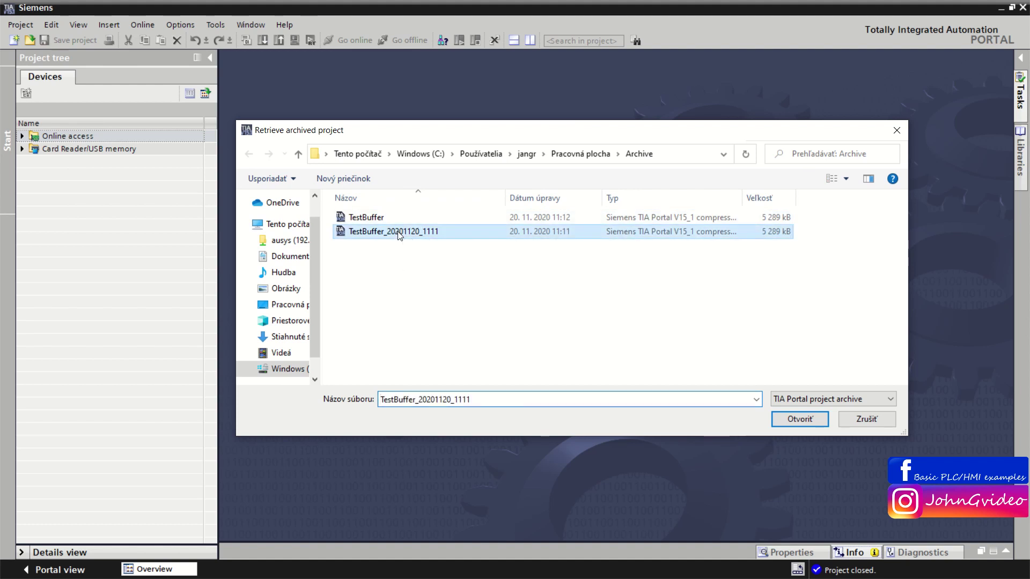
{"action": "left_click", "coordinate": [788, 421]}
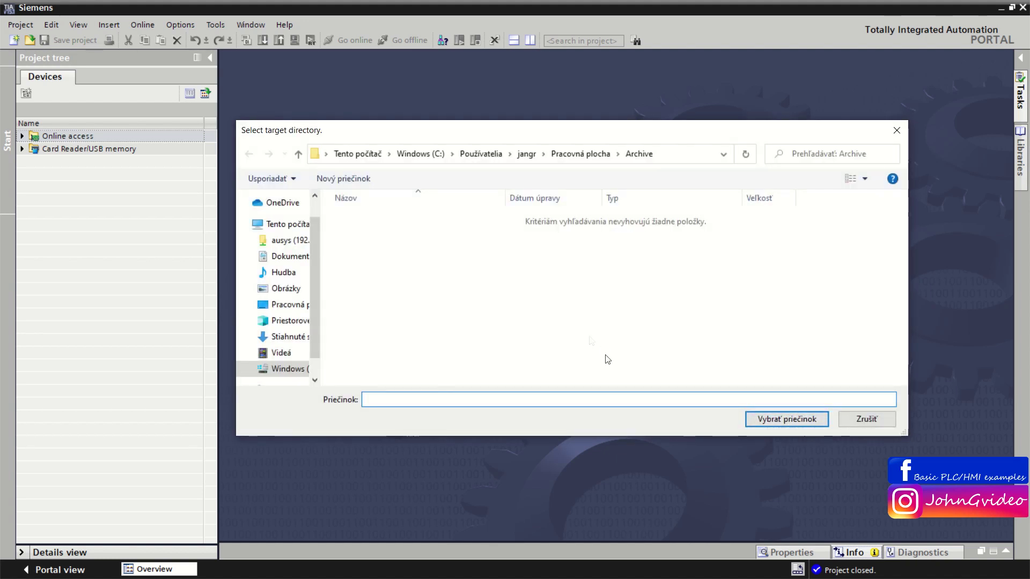
Step: Review the target path and retrieve the project into the desktop's Archive folder
{"action": "left_click_drag", "start_coordinate": [904, 433], "coordinate": [834, 467]}
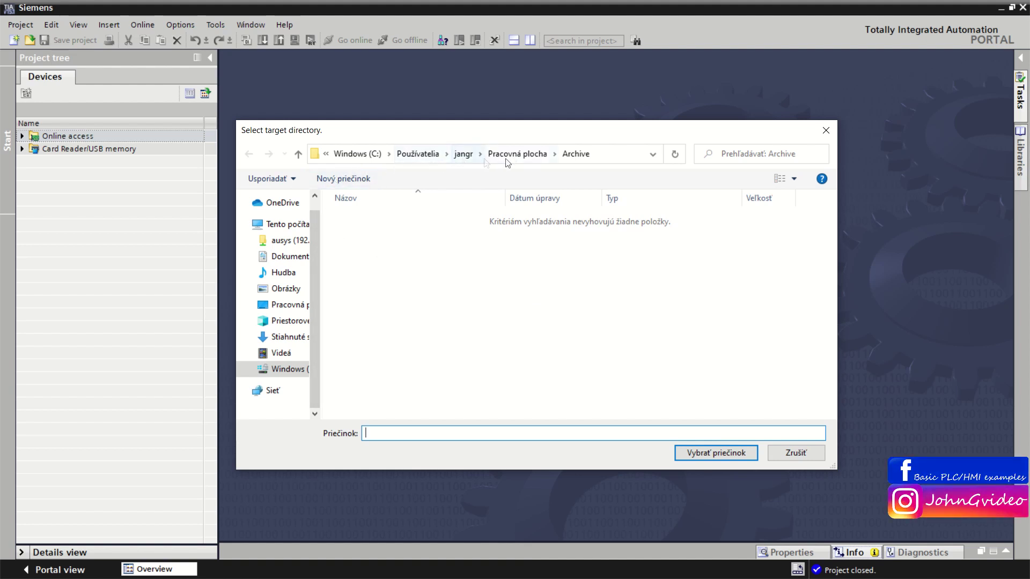
{"action": "left_click", "coordinate": [617, 154]}
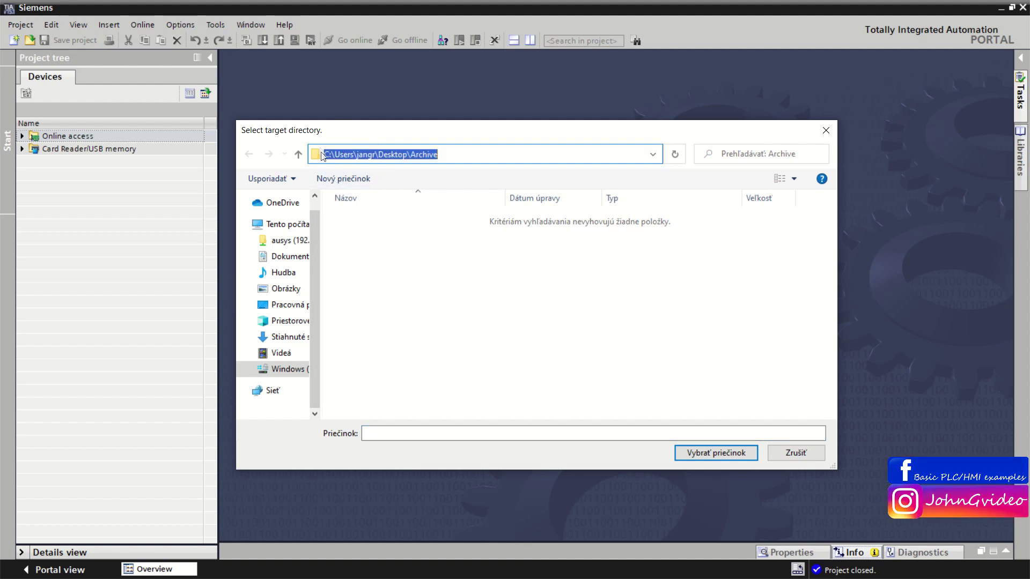
{"action": "left_click", "coordinate": [449, 154]}
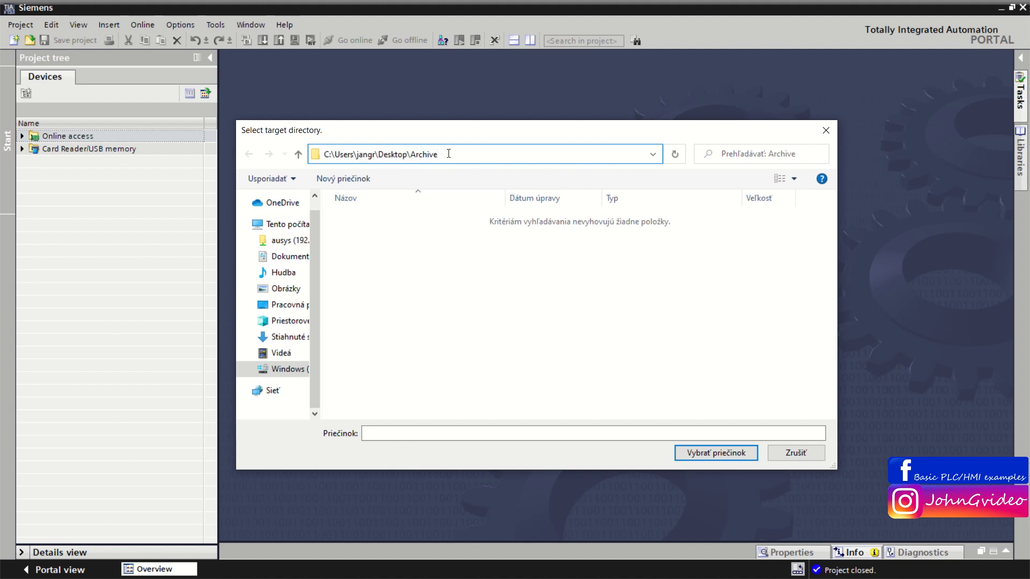
{"action": "left_click_drag", "start_coordinate": [413, 154], "coordinate": [441, 153]}
{"action": "left_click", "coordinate": [449, 154]}
{"action": "left_click", "coordinate": [562, 271]}
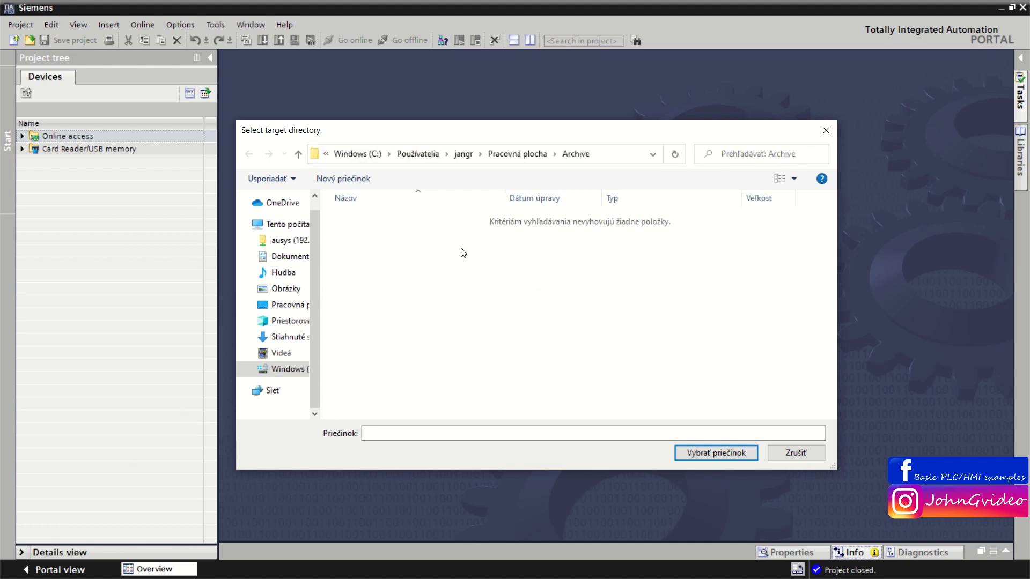
{"action": "left_click", "coordinate": [706, 456]}
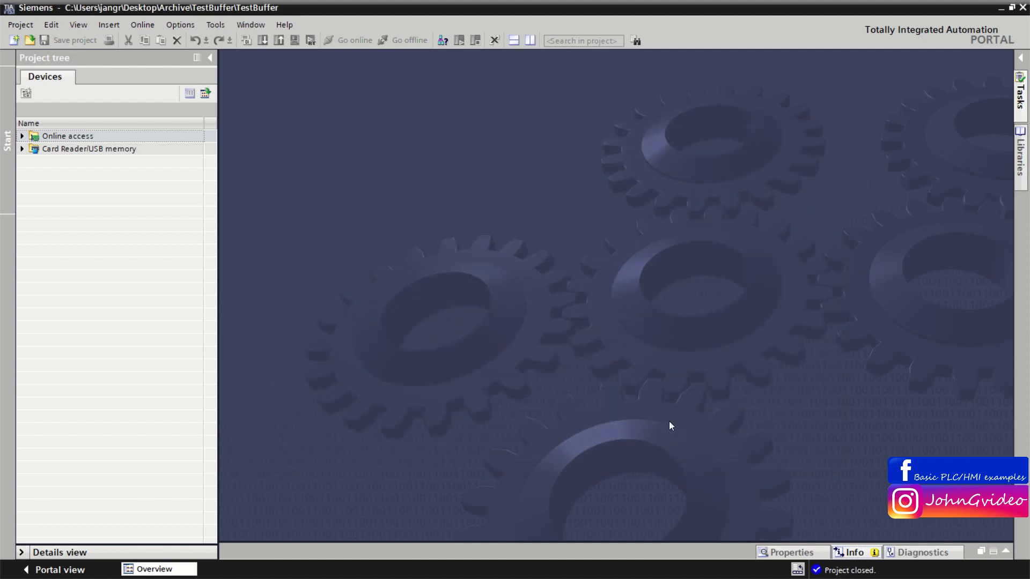
Step: Expand PLC_1 and its Program blocks in the retrieved project and open the Main [OB1] block
{"action": "left_click", "coordinate": [34, 175]}
{"action": "left_click", "coordinate": [46, 213]}
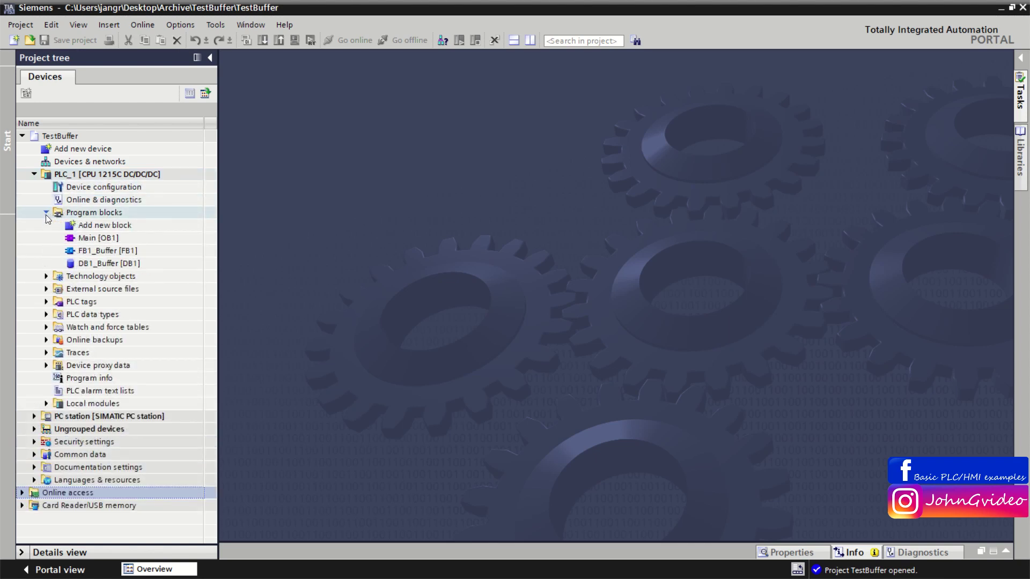
{"action": "double_click", "coordinate": [83, 238]}
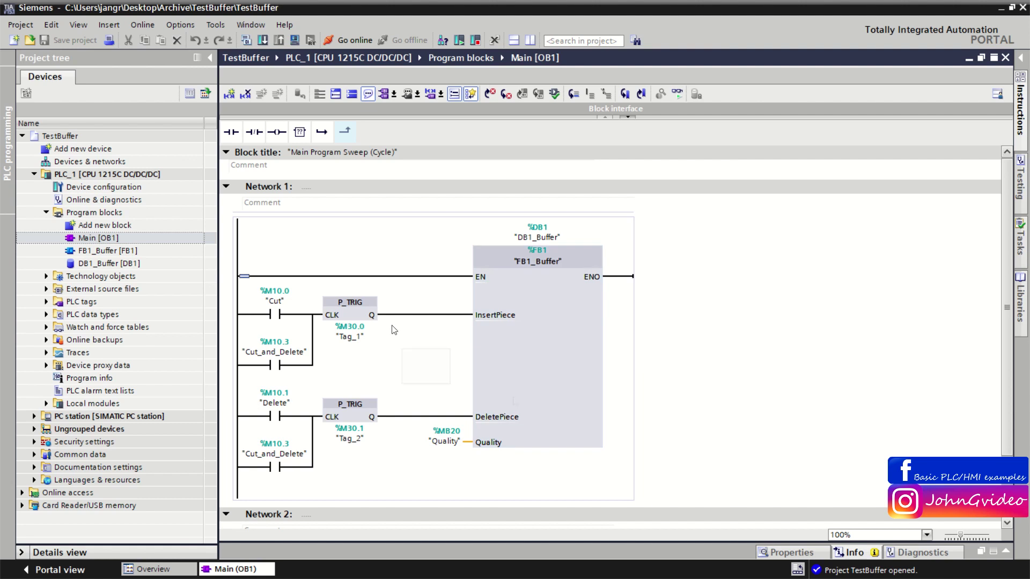
{"action": "left_click", "coordinate": [558, 327]}
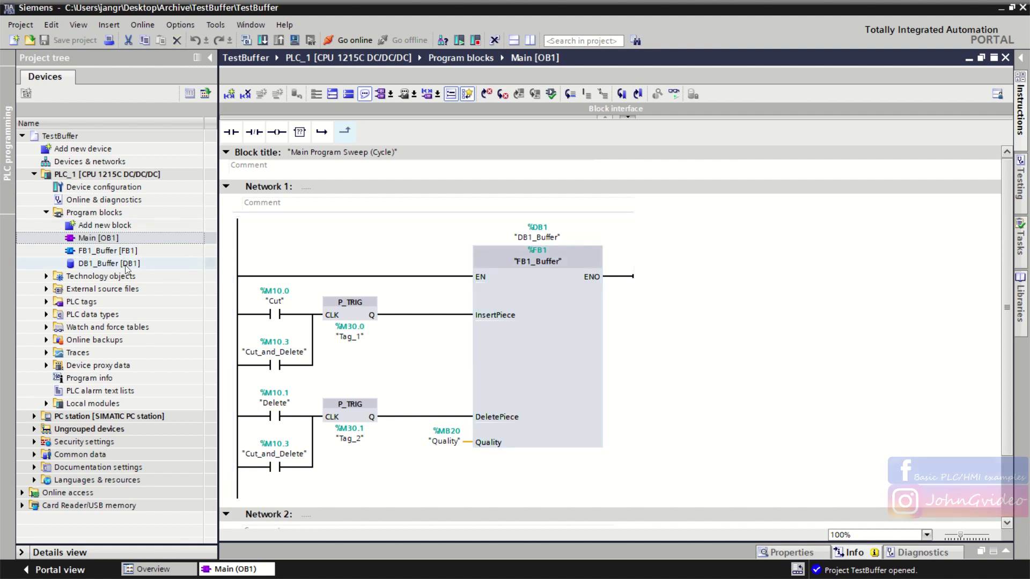
{"action": "left_click", "coordinate": [98, 239]}
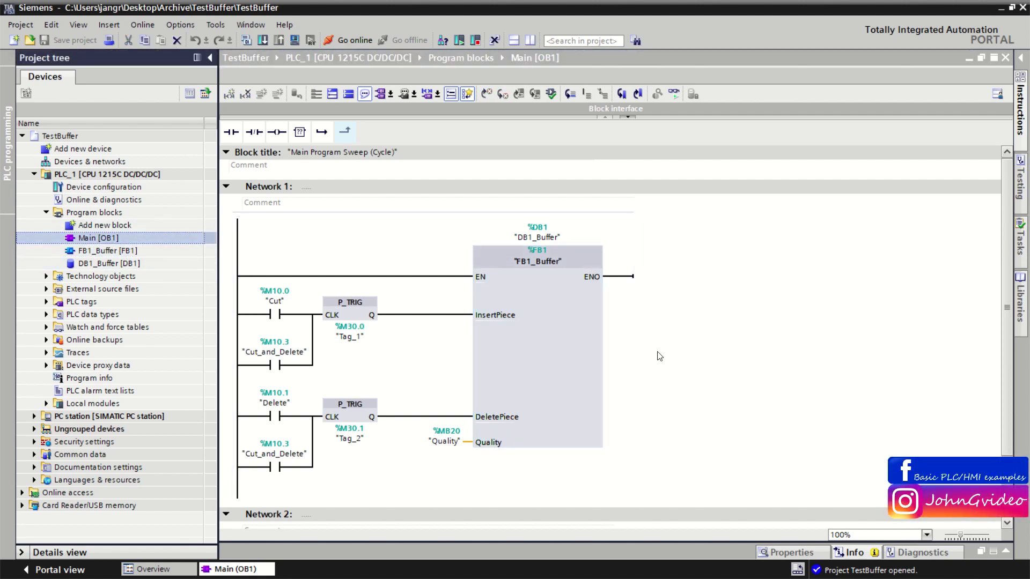